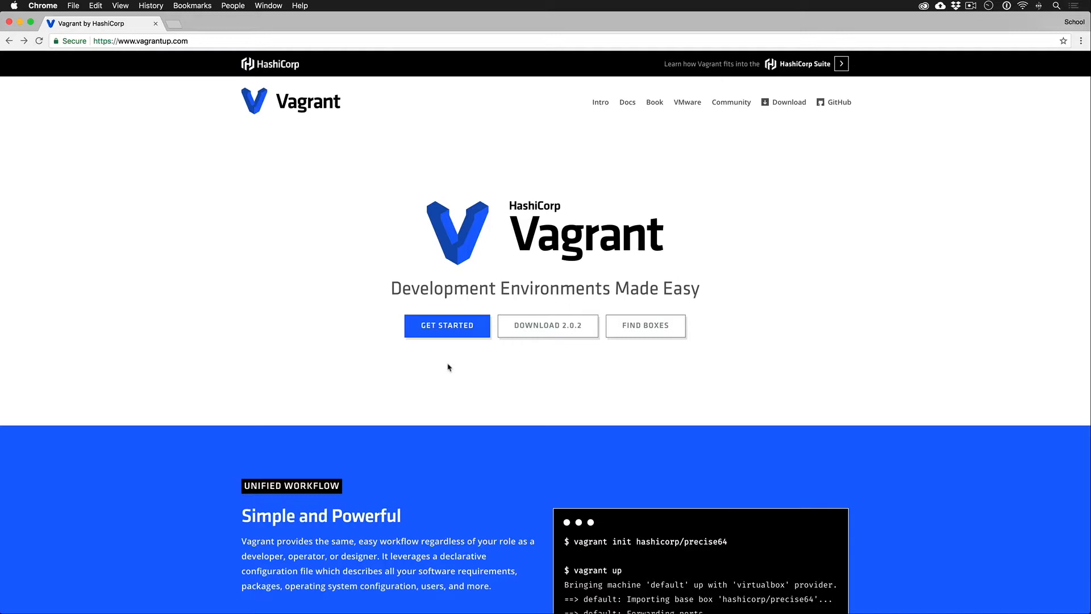
- Load the Vagrant 2.0.2 downloads page, then launch iTerm2 from system search
left_click(141, 41)
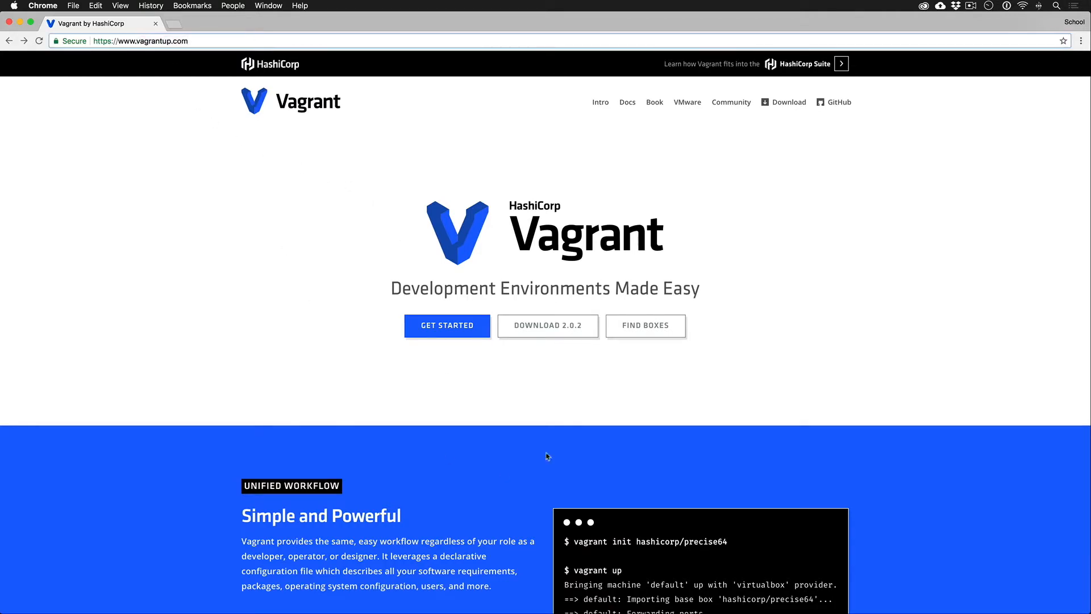
left_click(548, 324)
scroll(525, 326, "down", 3)
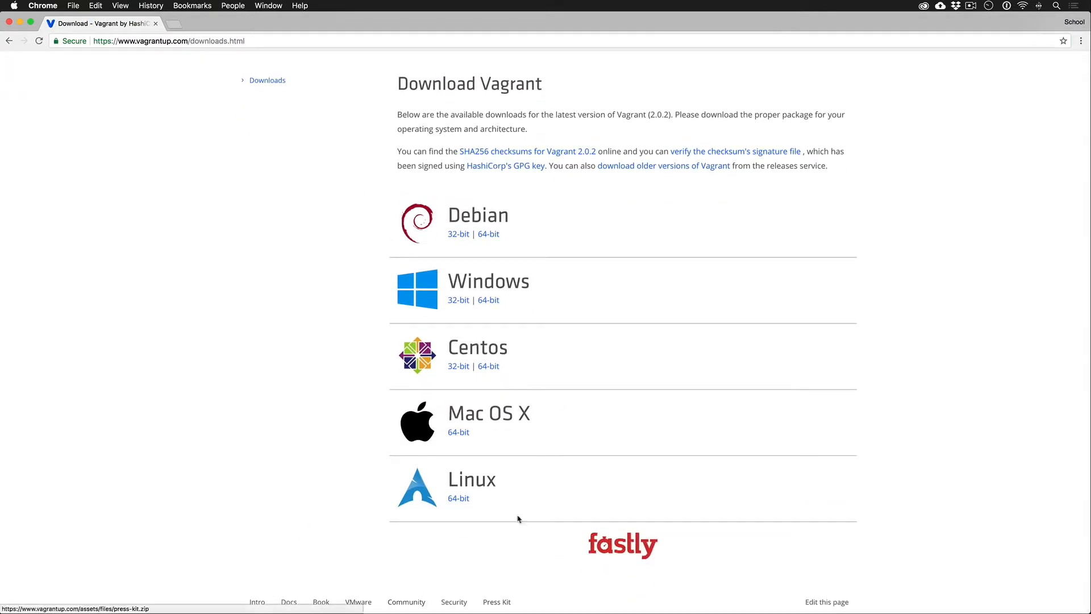
scroll(541, 367, "up", 1)
scroll(541, 368, "up", 1)
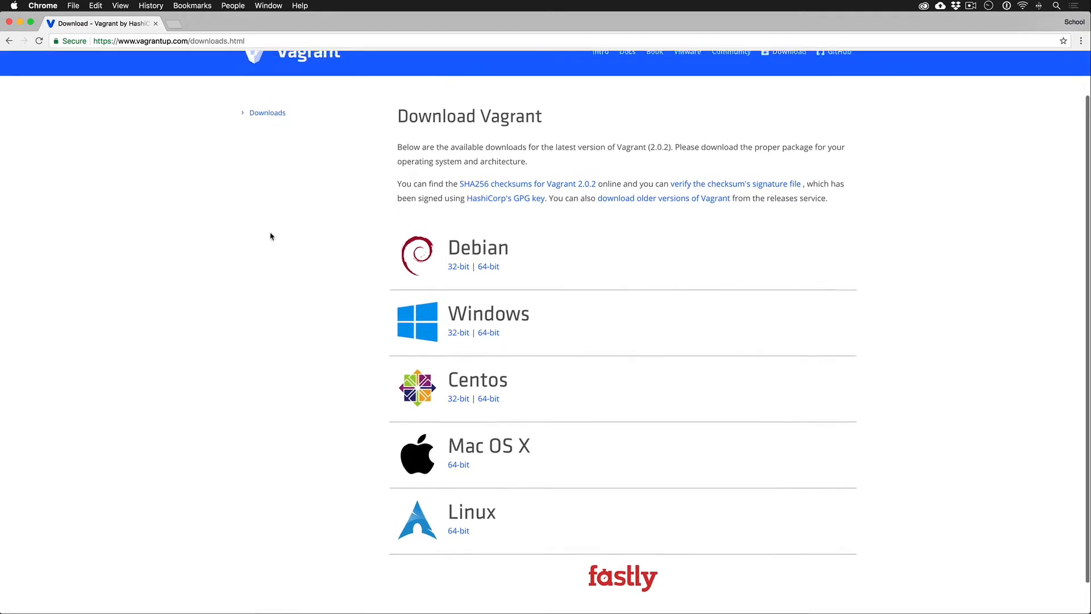
scroll(271, 236, "up", 2)
key("super+space")
type("iterm")
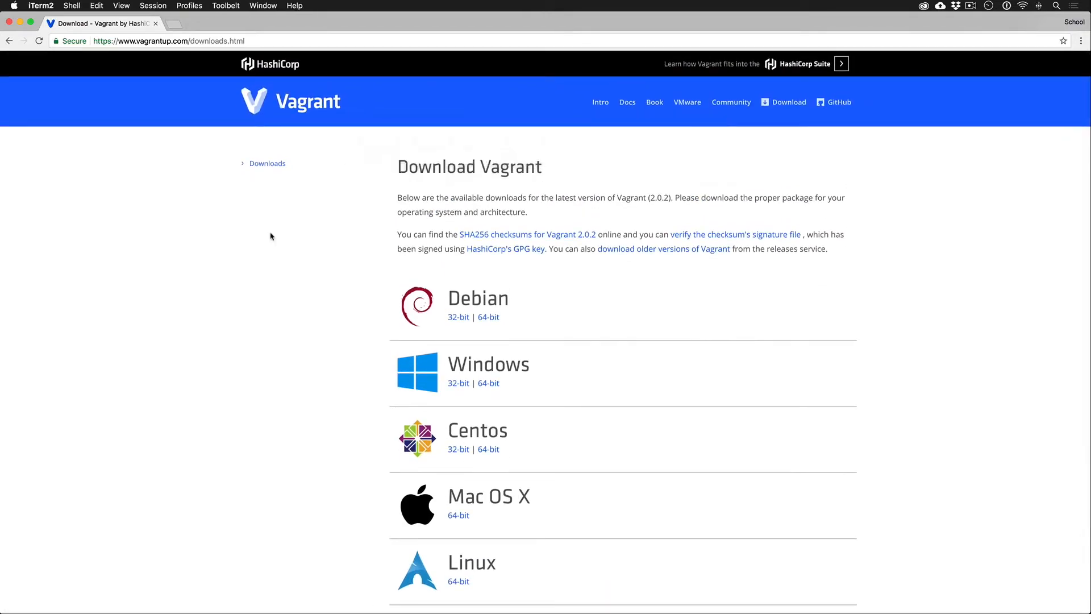
key("Return")
left_click(384, 265)
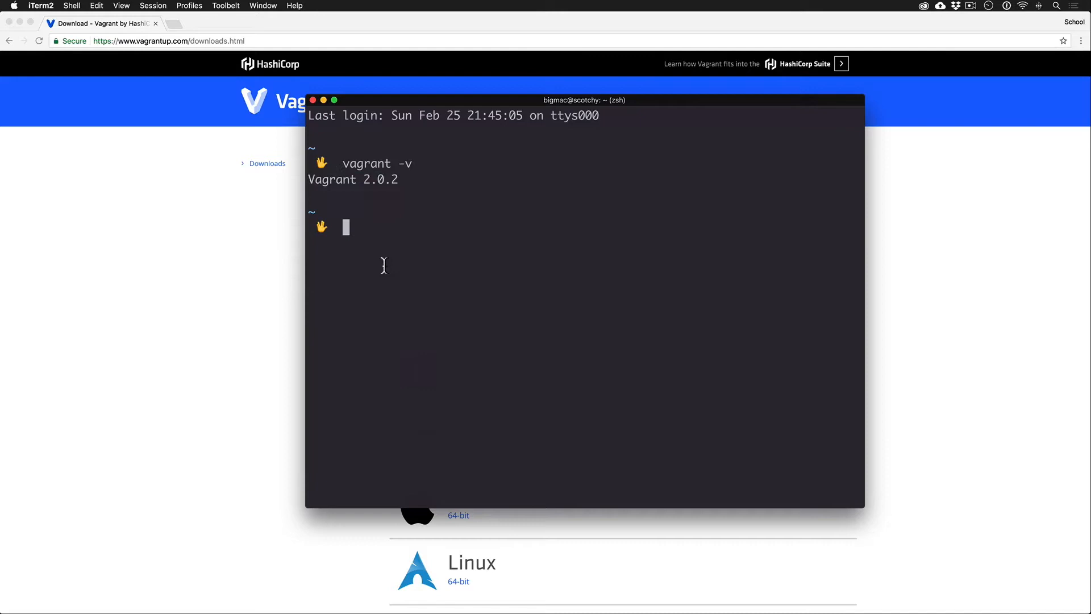
mouse_move(413, 164)
left_mouse_down()
mouse_move(366, 164)
mouse_move(310, 189)
left_mouse_up()
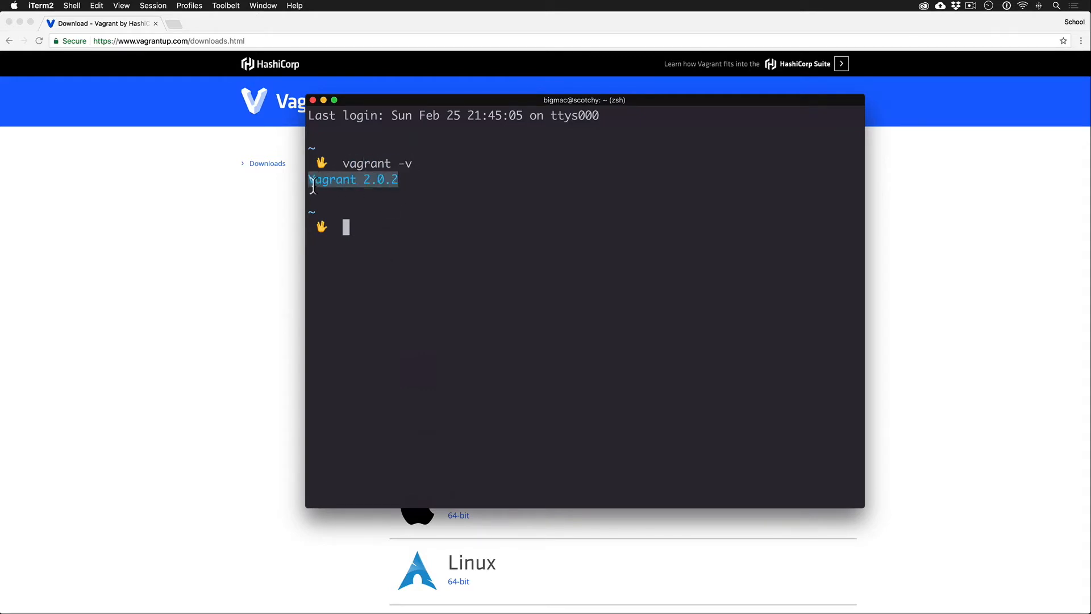
left_click(425, 196)
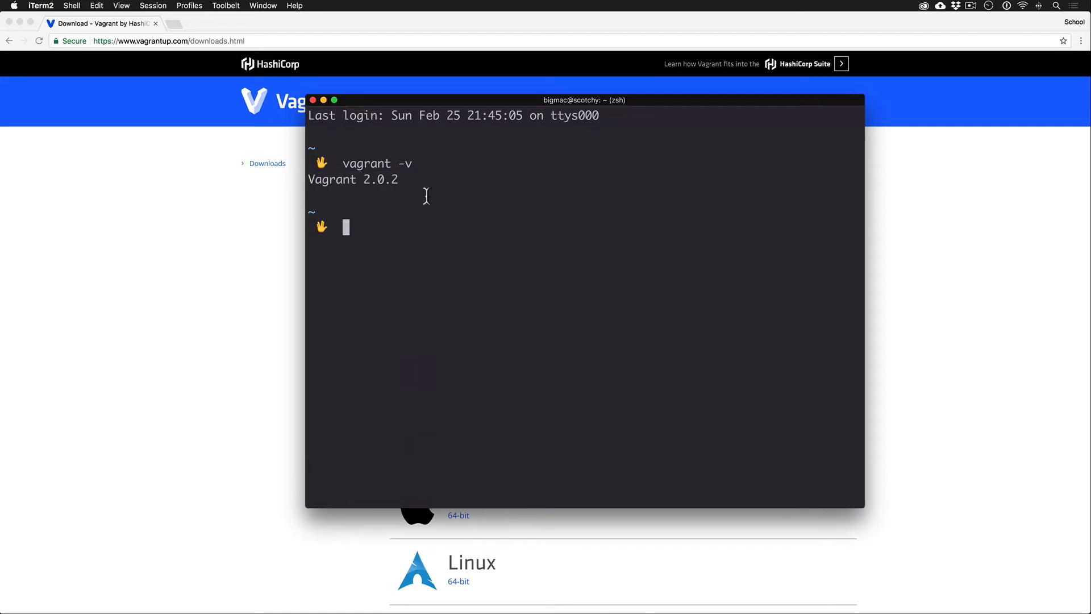
- Back in Chrome, load virtualbox.org in a new tab
left_click(80, 298)
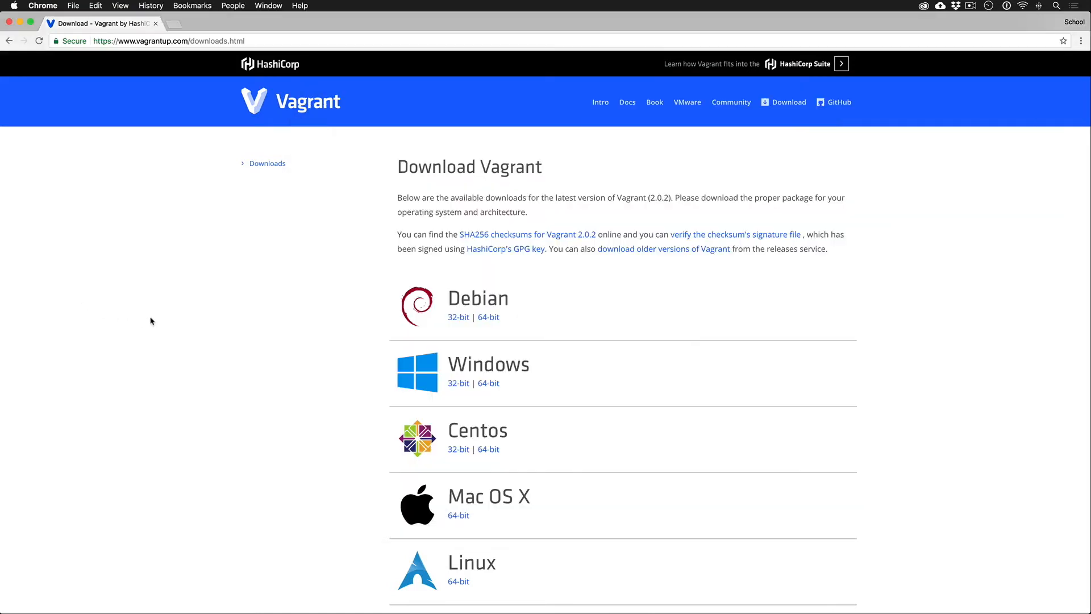
key("super+t")
type("virtualbox.org")
key("Return")
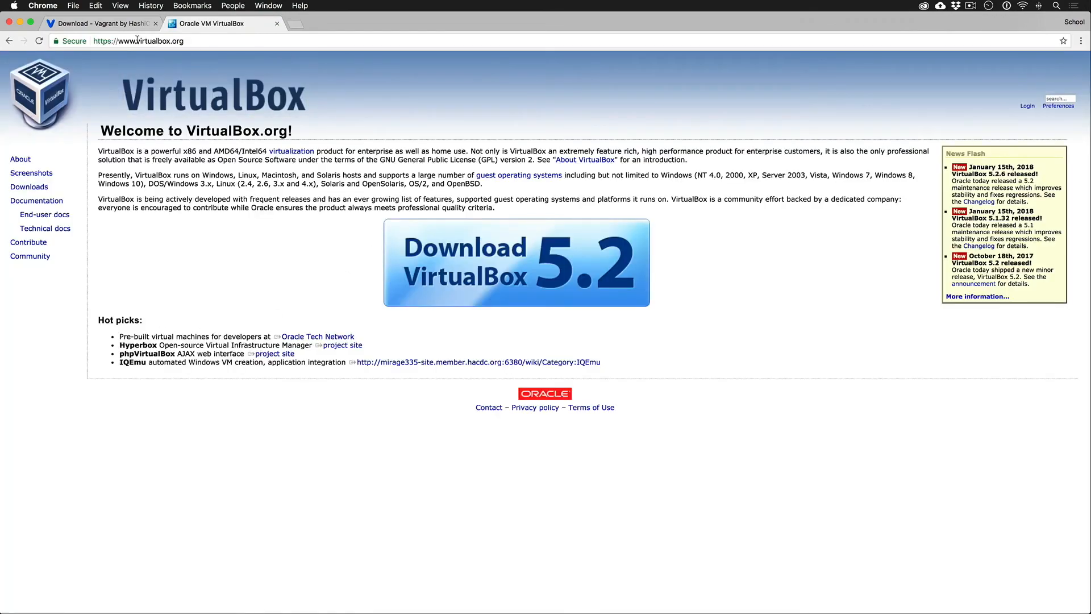
- Visit the Download VirtualBox 5.2 page, then return to the VirtualBox home page
left_click_drag(137, 41, 172, 40)
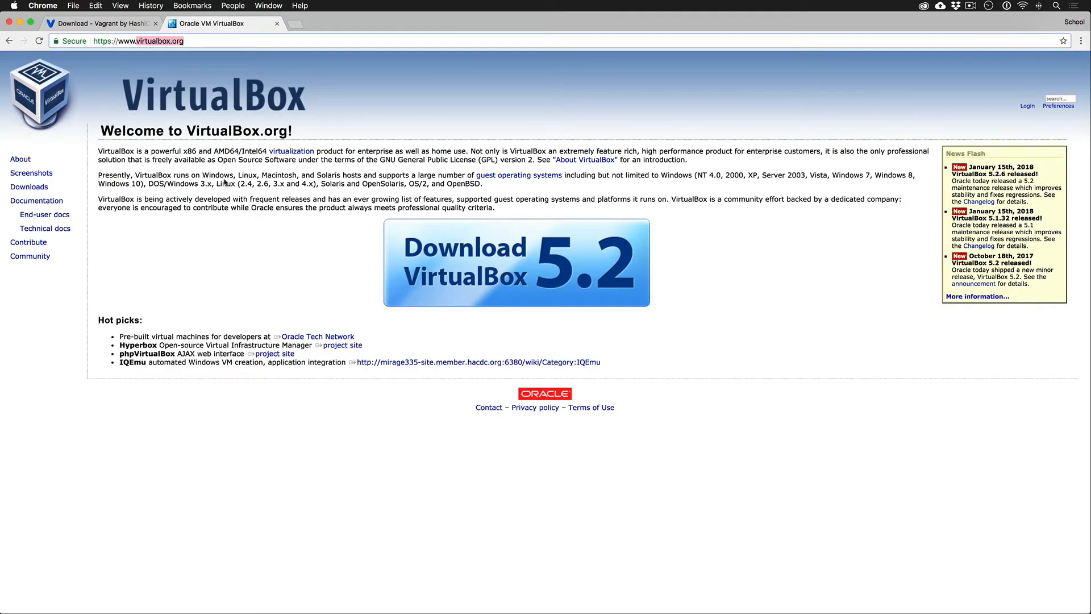
left_click(439, 275)
key("super+Left")
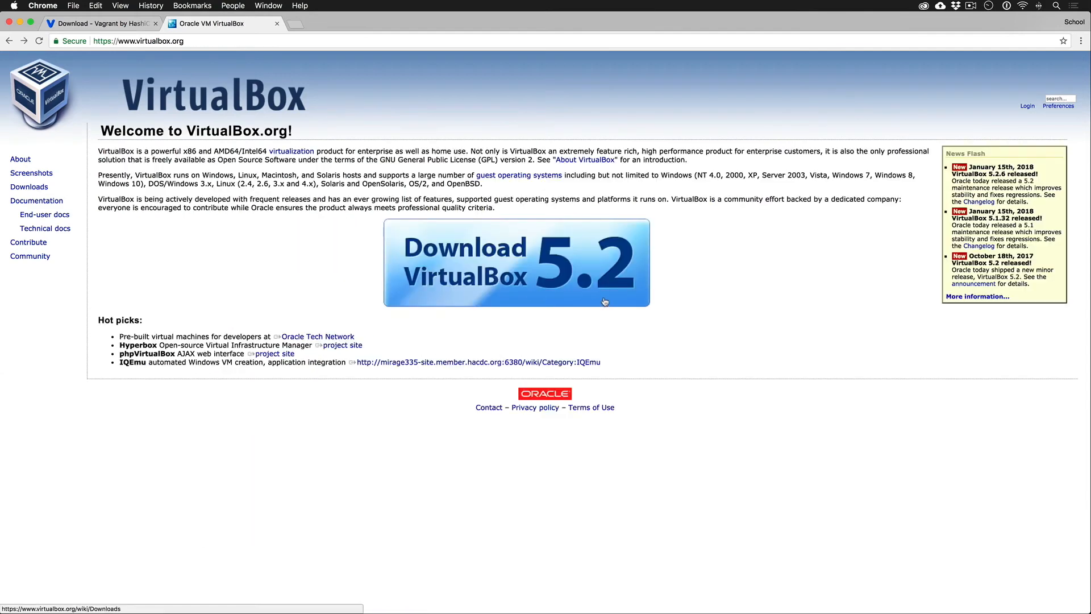